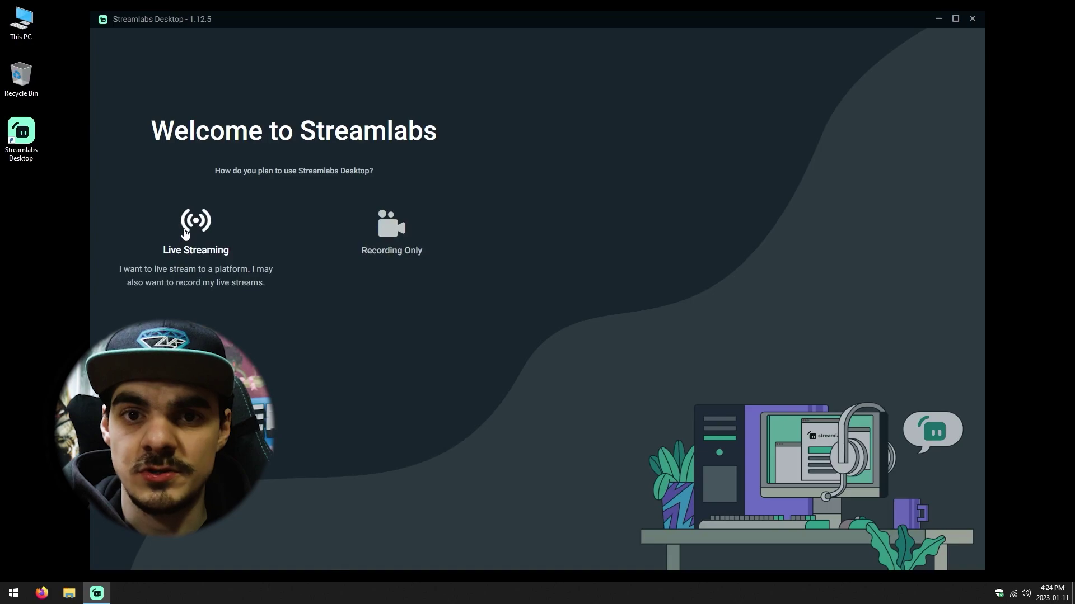
- Set up the app for live streaming with a fresh start, authorizing its access to the Twitch account
left_click(186, 233)
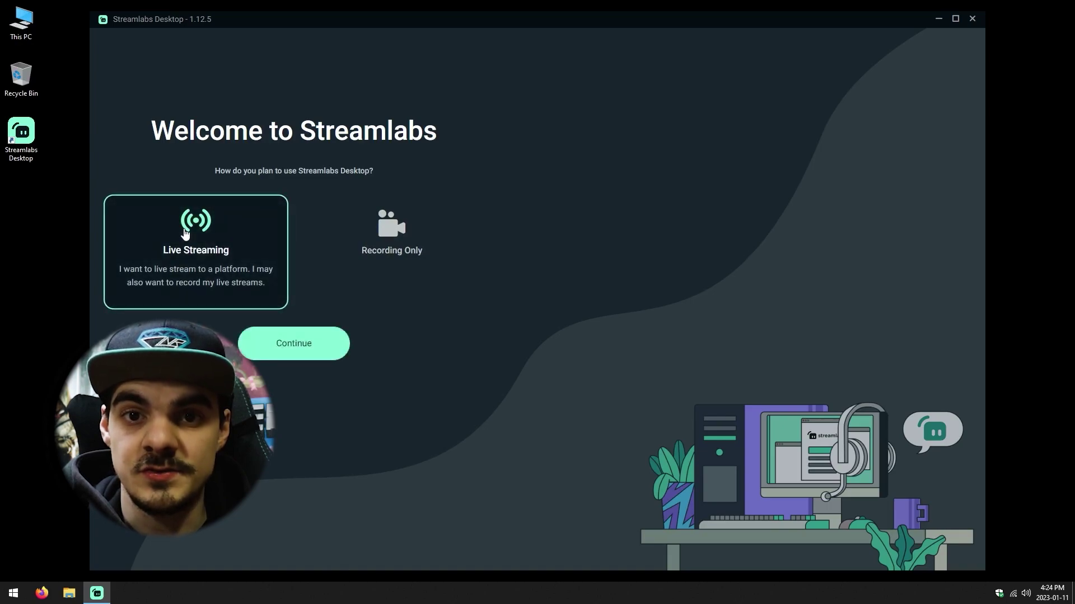
left_click(290, 348)
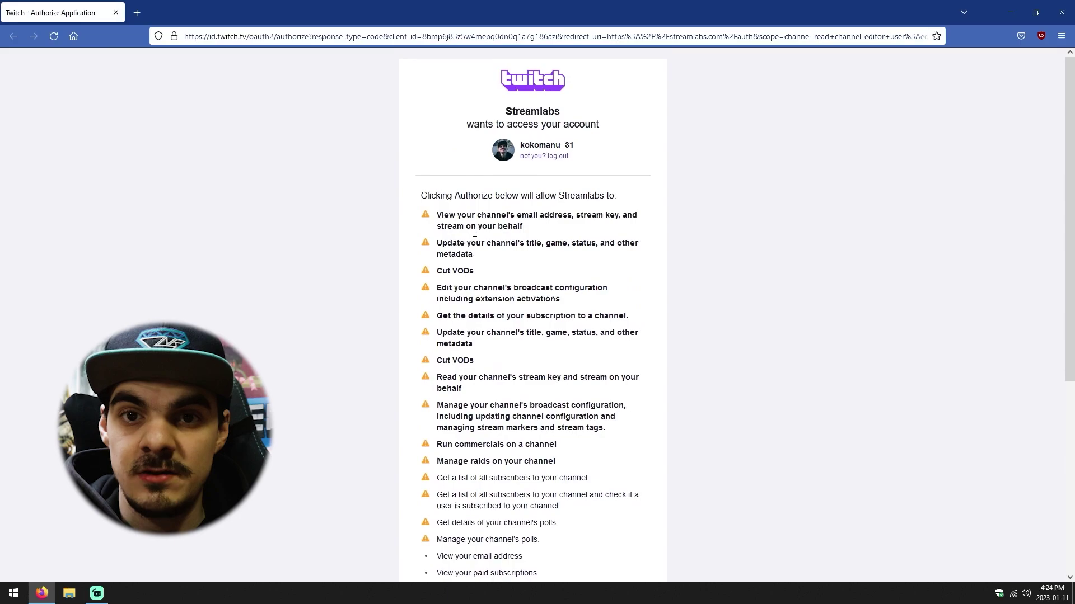
scroll(509, 336, "down", 10)
left_click(508, 517)
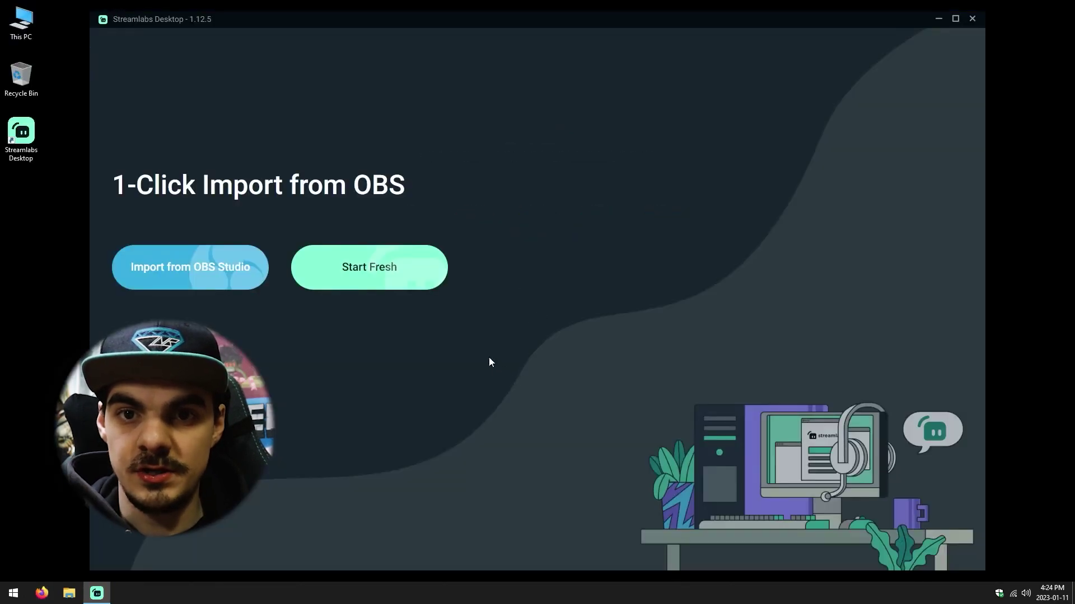
left_click(402, 277)
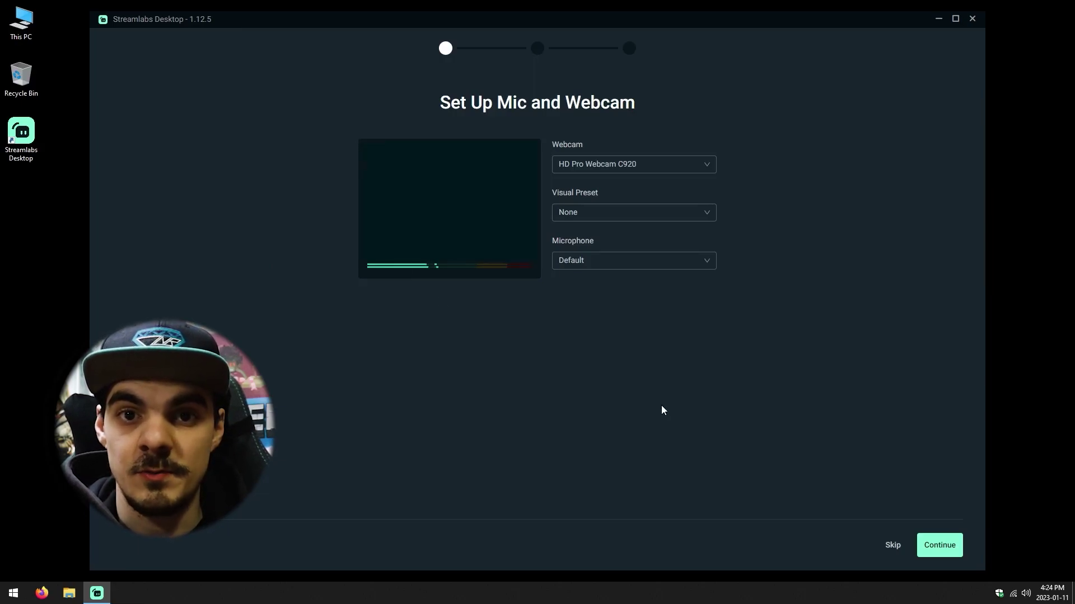
- Use the HD Pro Webcam C920 as webcam and microphone with visual preset None, and keep the Starter plan
left_click(614, 167)
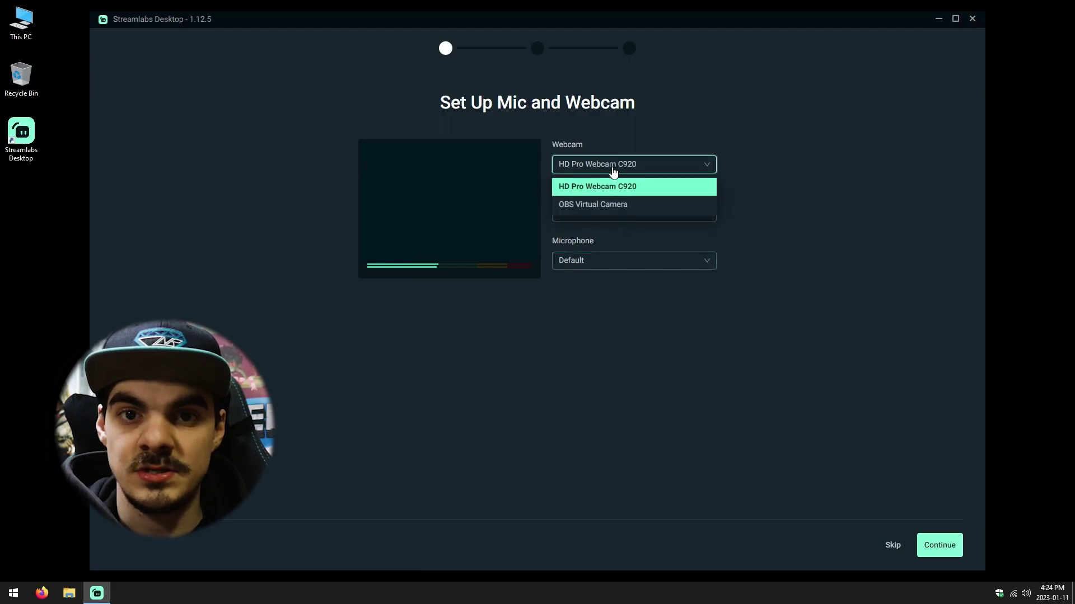
left_click(612, 187)
left_click(613, 212)
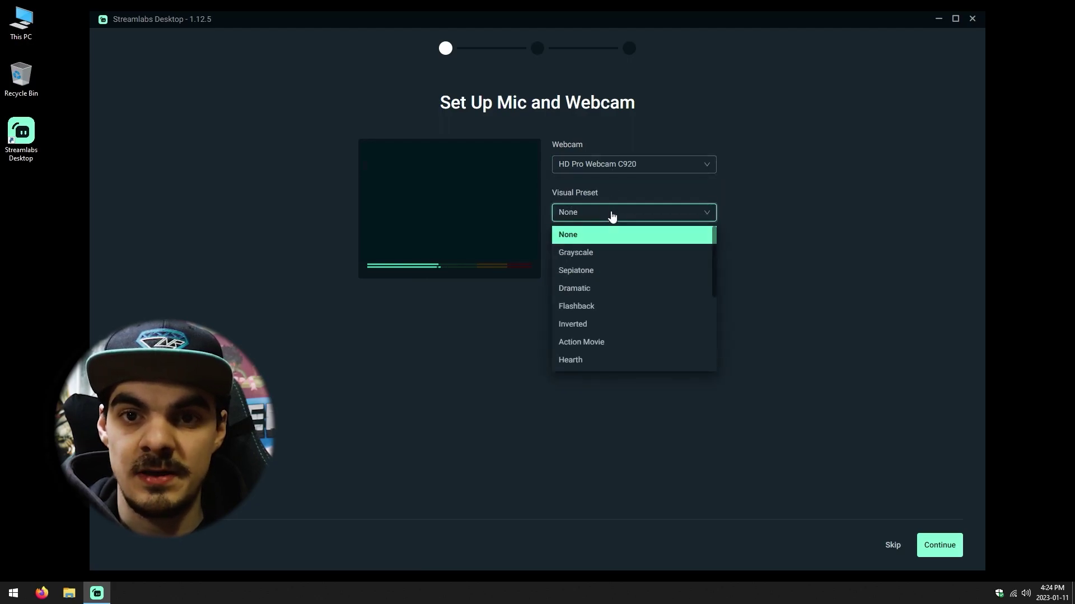
left_click(610, 235)
left_click(606, 266)
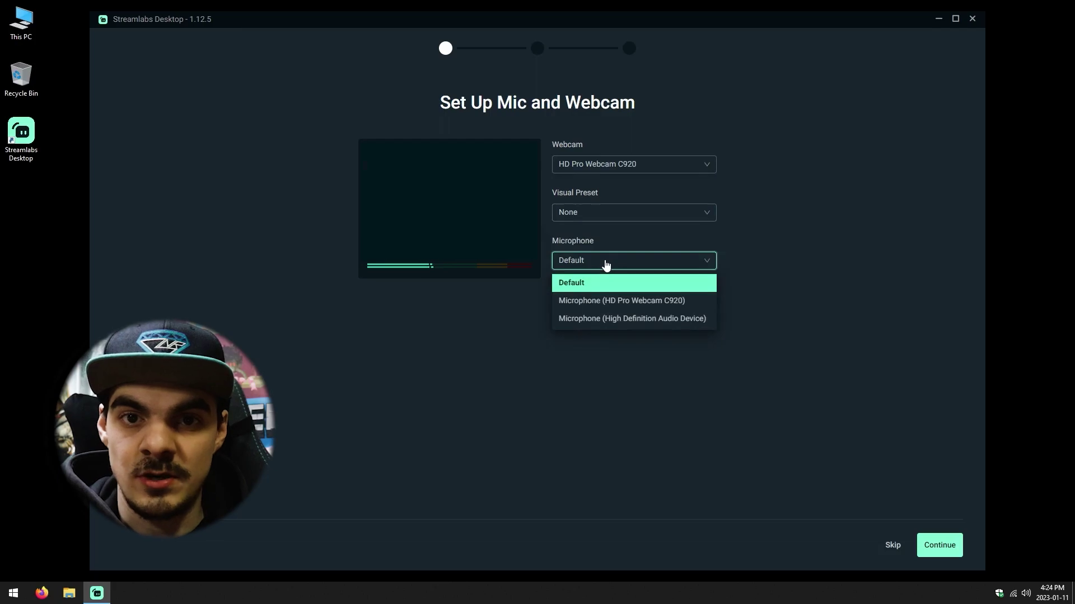
left_click(610, 303)
left_click(939, 545)
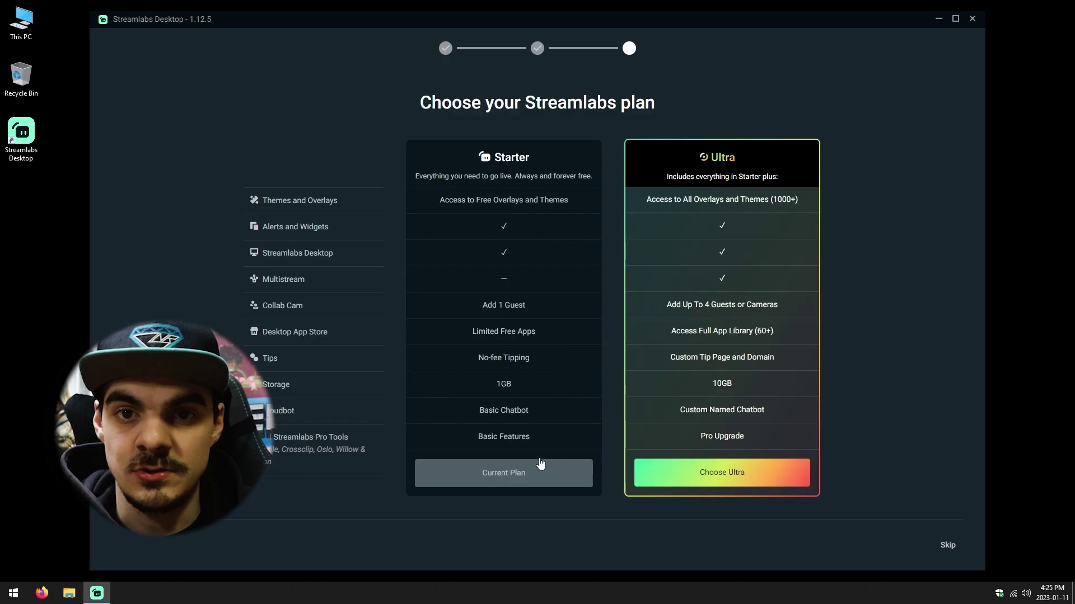
left_click(522, 473)
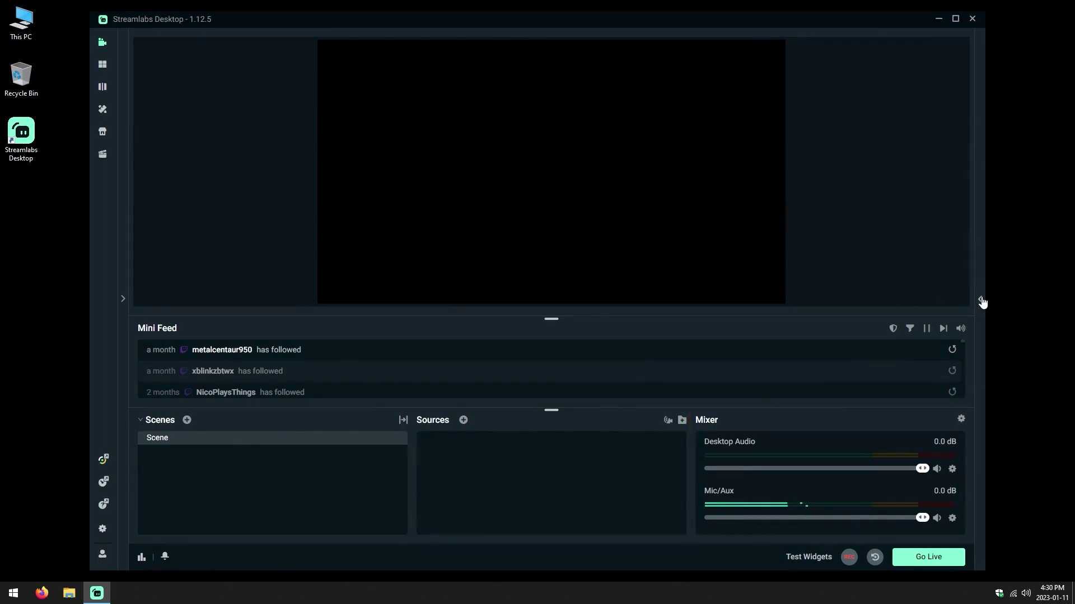
- Expand the stream chat and look over the title, category and tags in the stream info
left_click(980, 299)
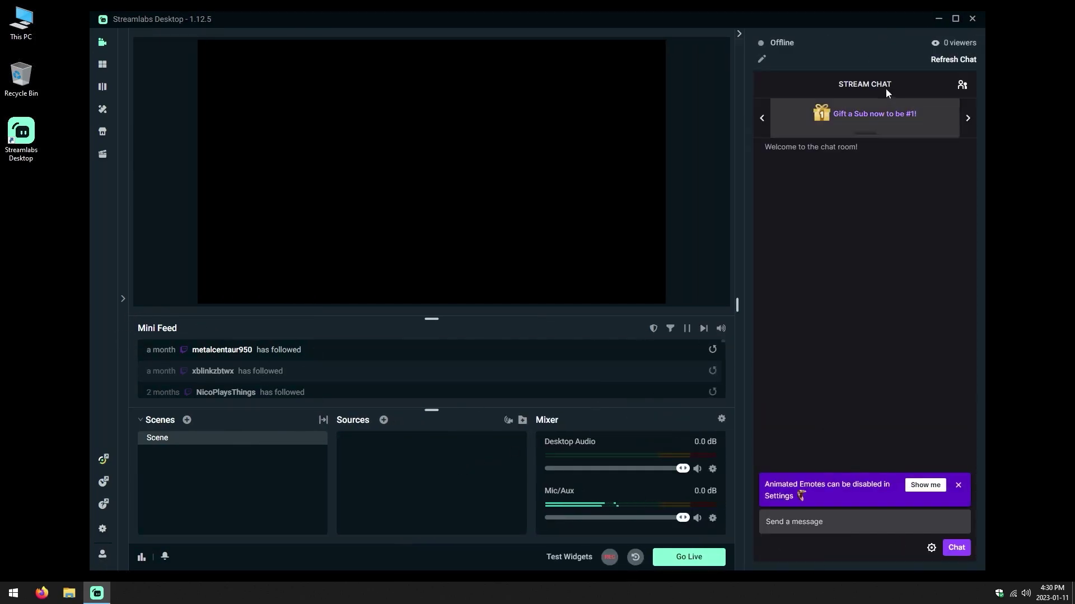
left_click(762, 59)
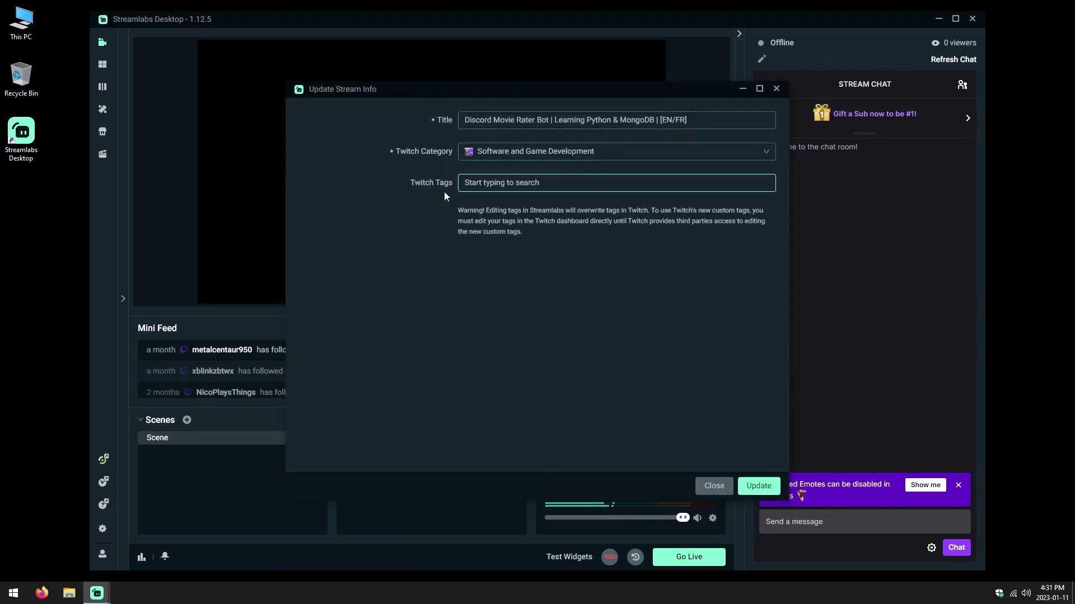
left_click(714, 486)
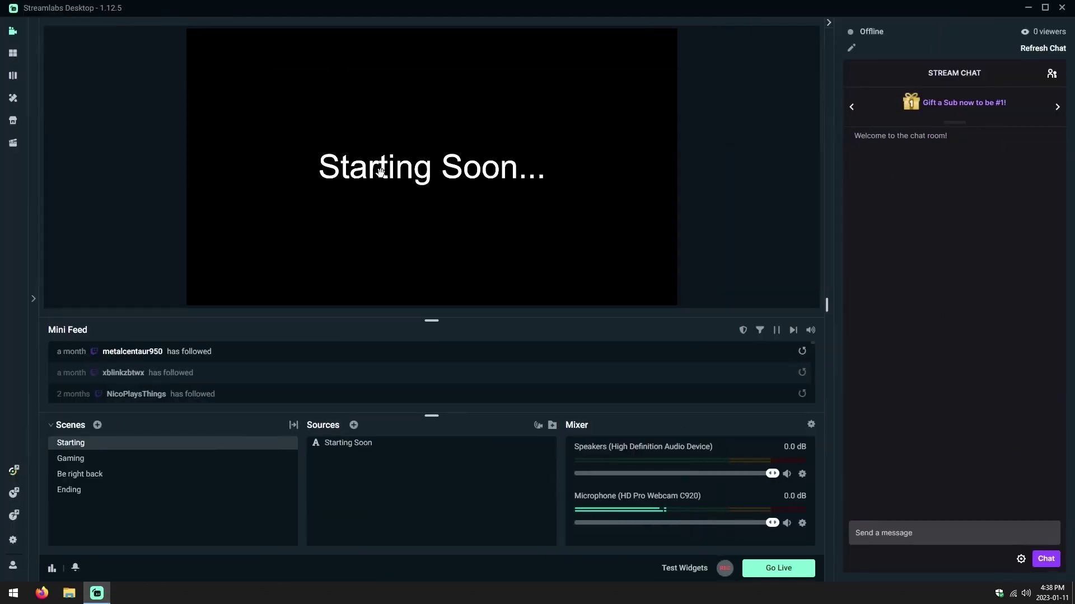
- Preview five alternative editor layouts in the layout editor
left_click(12, 54)
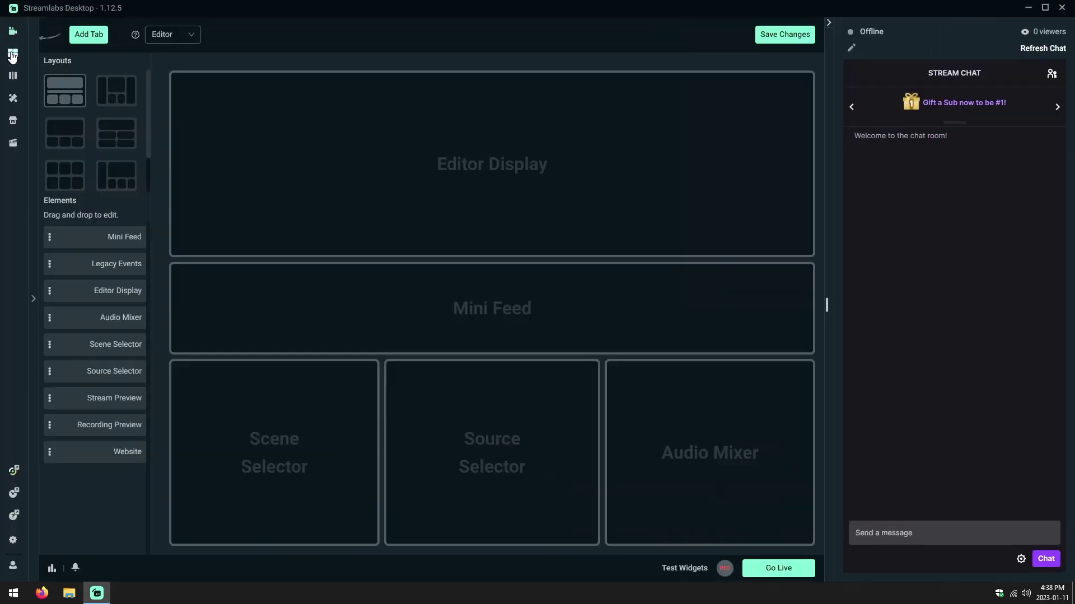
left_click(107, 97)
left_click(62, 129)
left_click(128, 136)
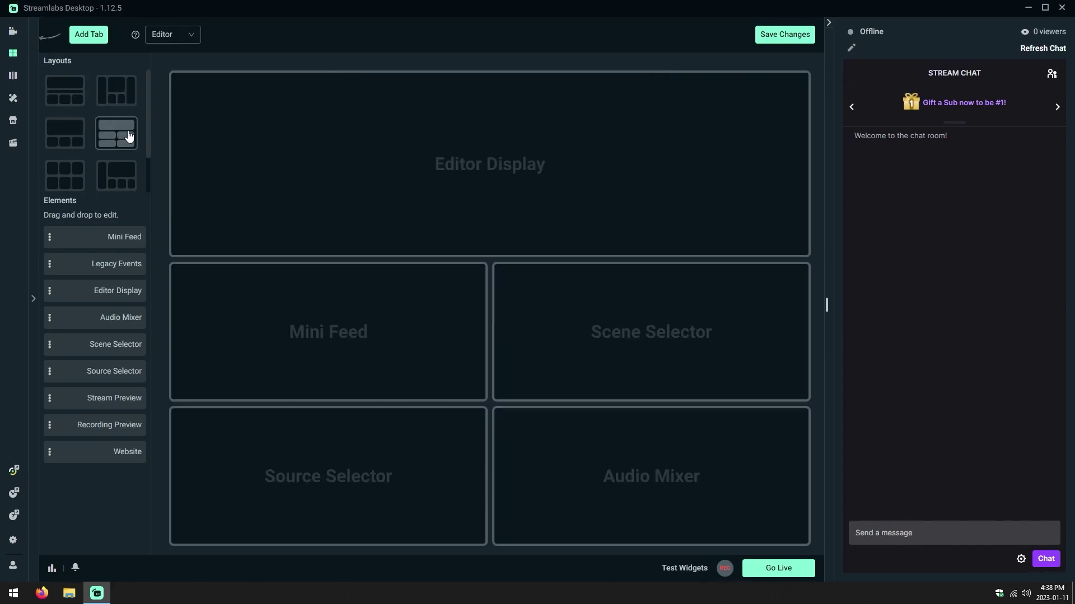
left_click(69, 175)
left_click(116, 177)
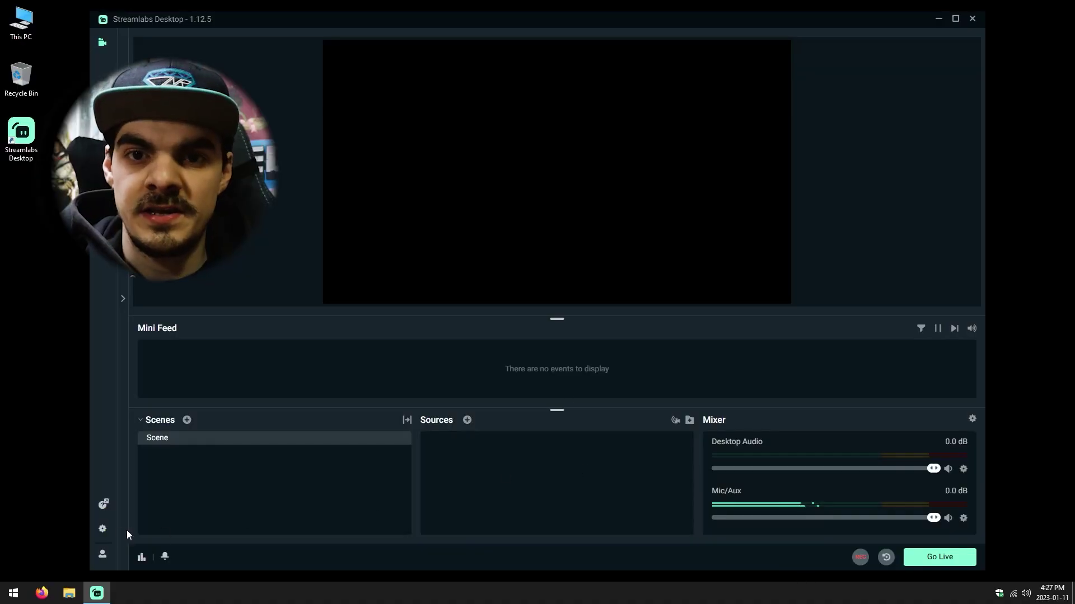
- Set the Twitch server to NA: Canada, Quebec in the stream settings
left_click(104, 531)
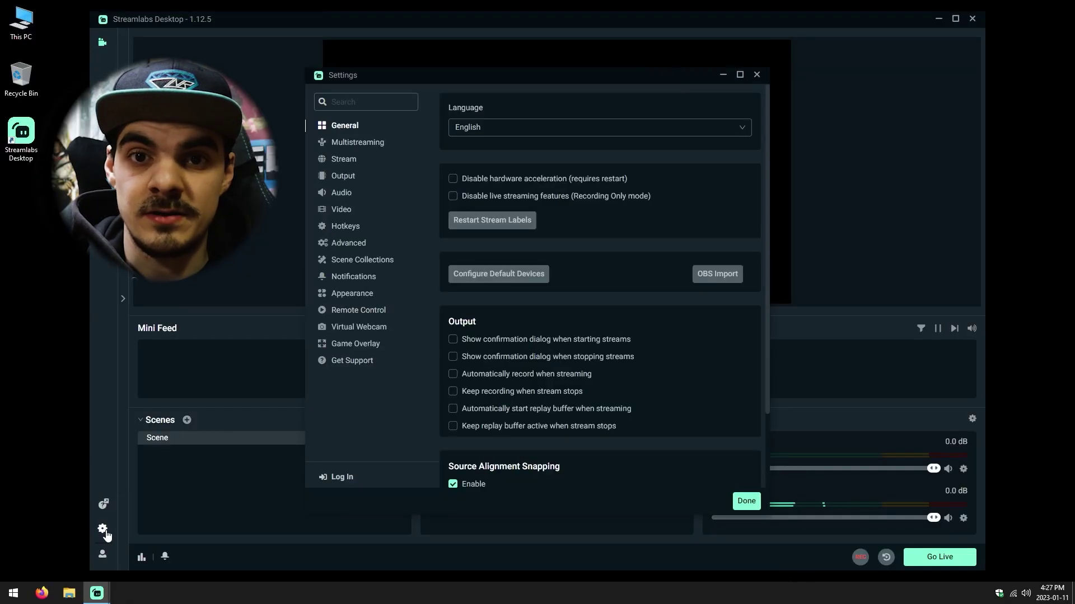
left_click(343, 164)
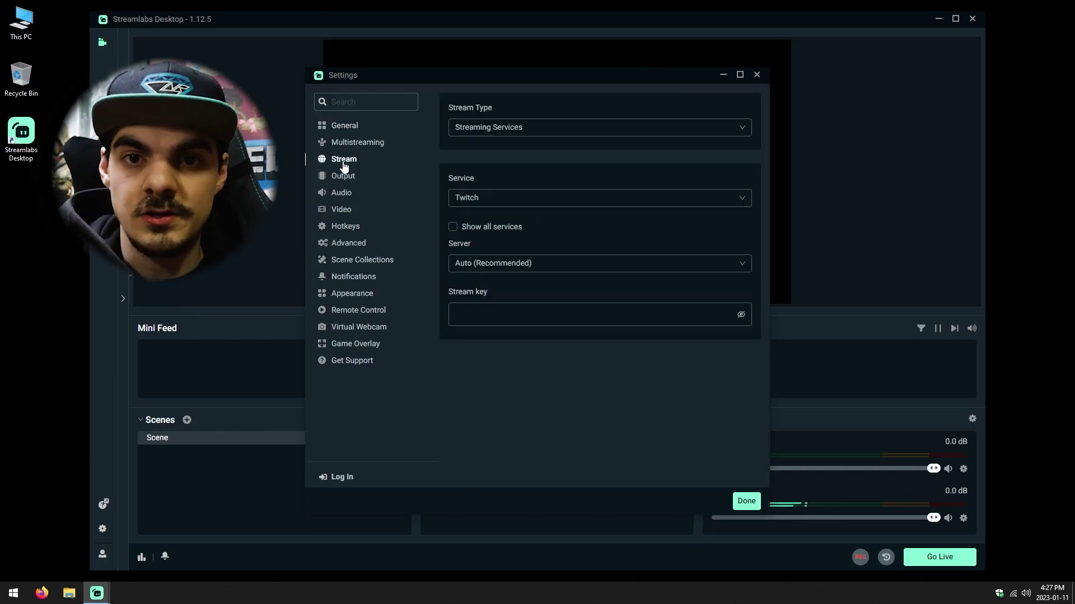
left_click(519, 264)
left_click(520, 303)
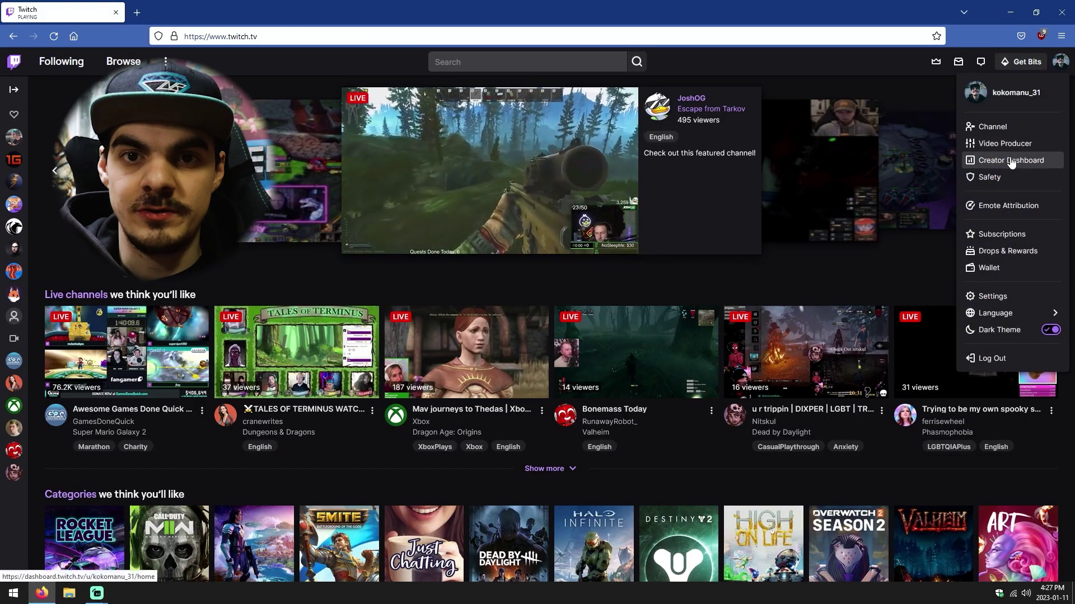
- Copy the primary stream key from Twitch's Creator Dashboard and paste it into the stream key field in Streamlabs Desktop
left_click(1010, 158)
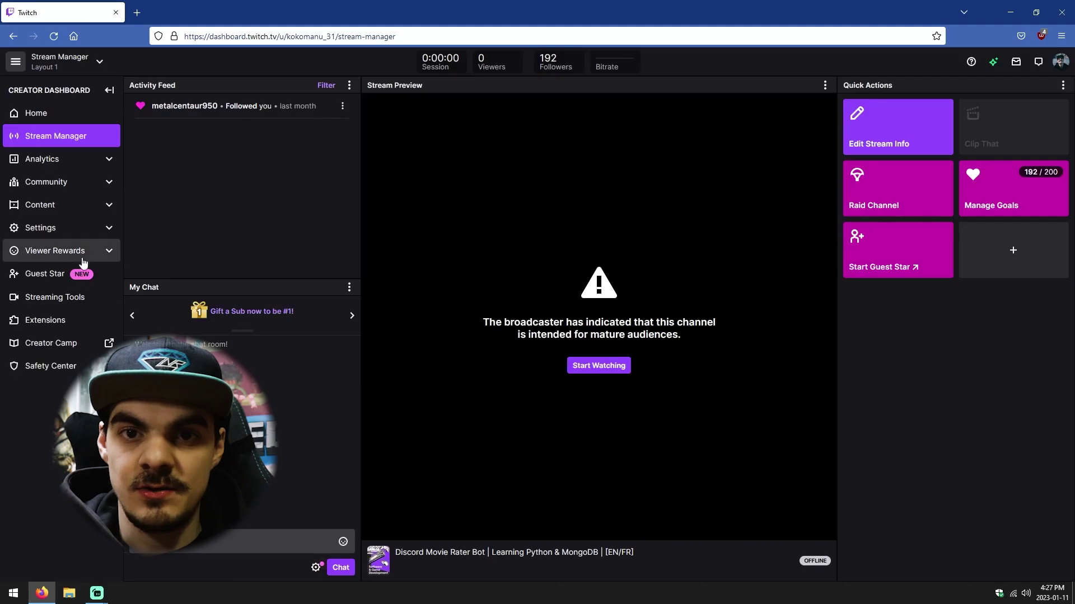
left_click(77, 230)
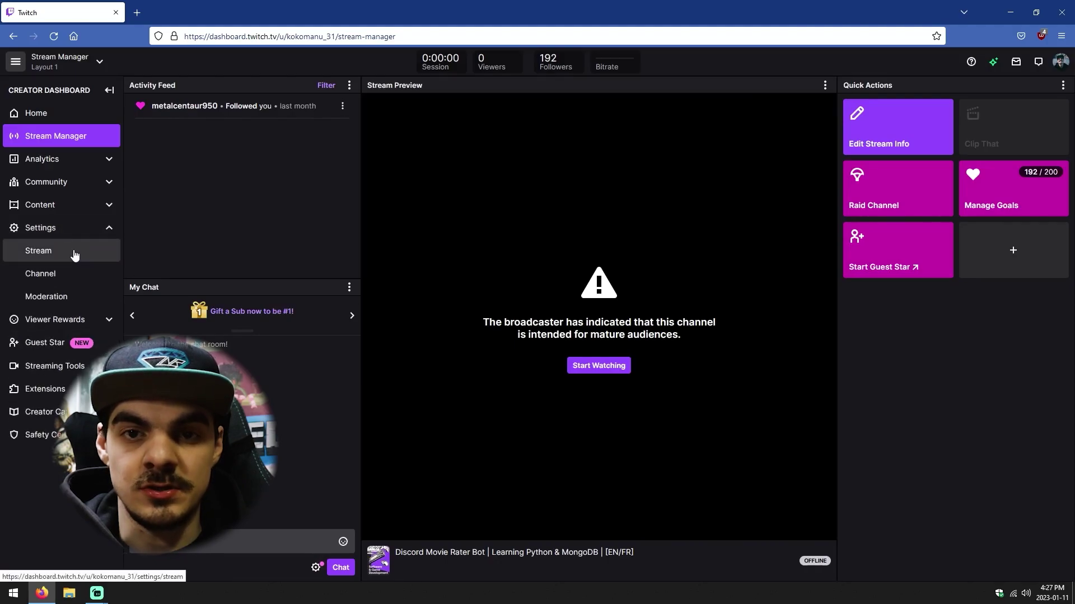
left_click(69, 253)
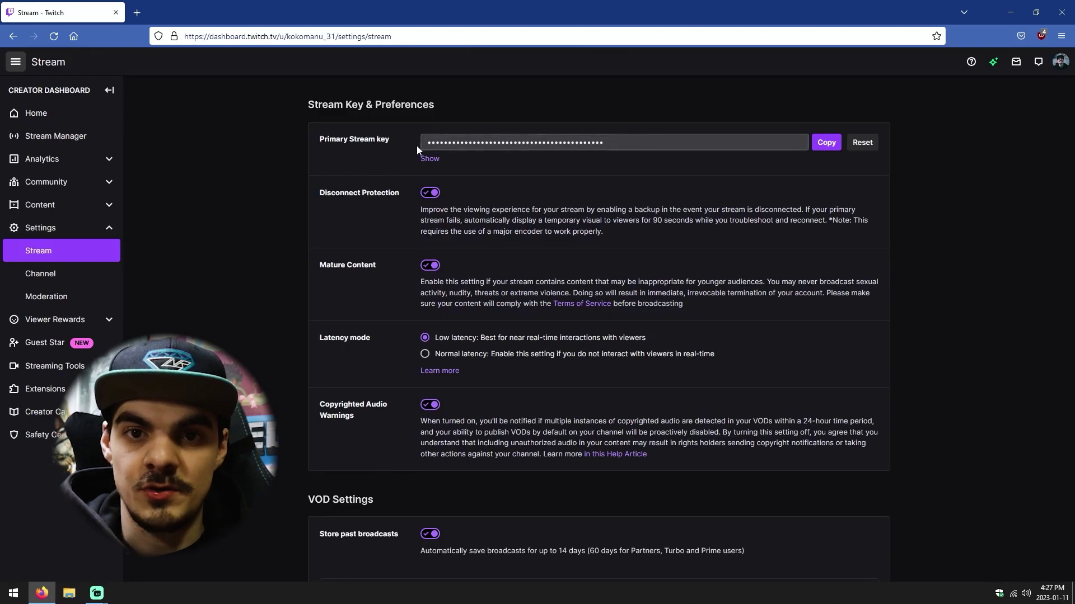
left_click(826, 143)
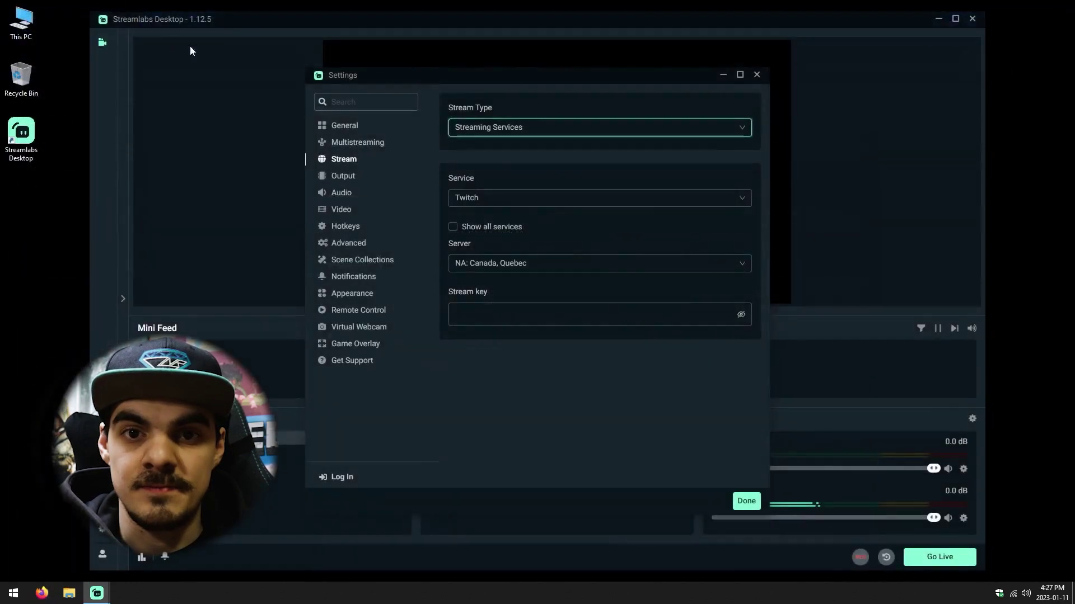
left_click(526, 311)
key("ctrl+v")
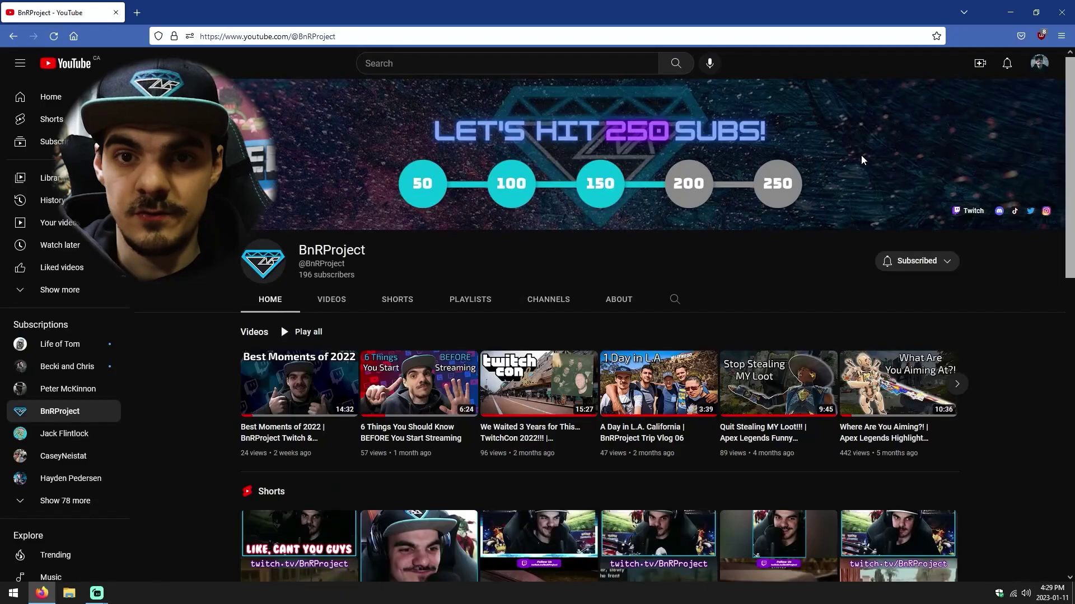
- Start an immediate YouTube live stream using streaming software, copy its stream key and return to Streamlabs Desktop
left_click(979, 64)
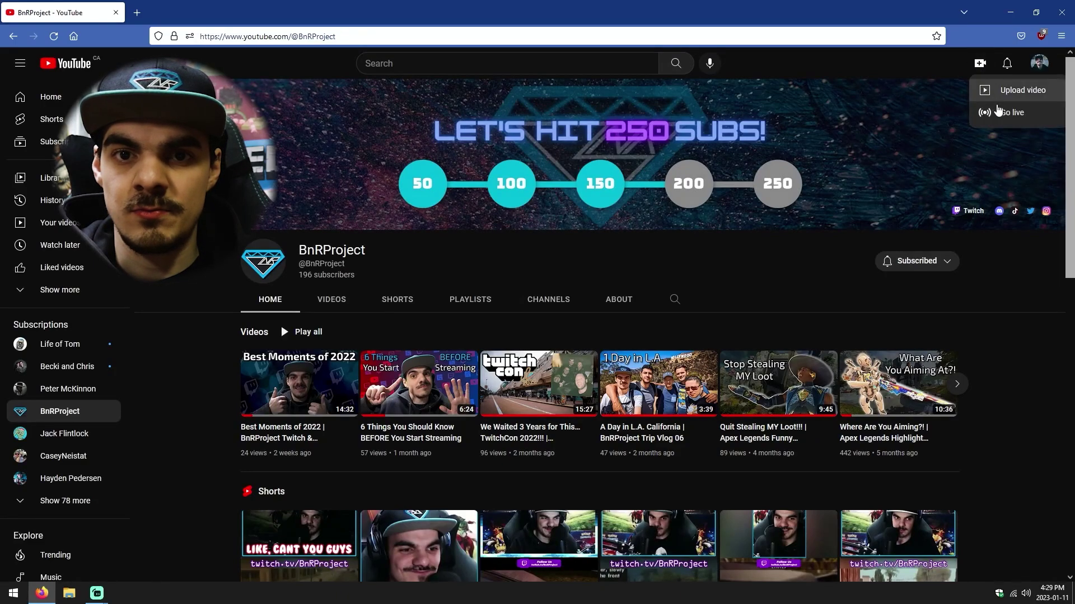
left_click(999, 119)
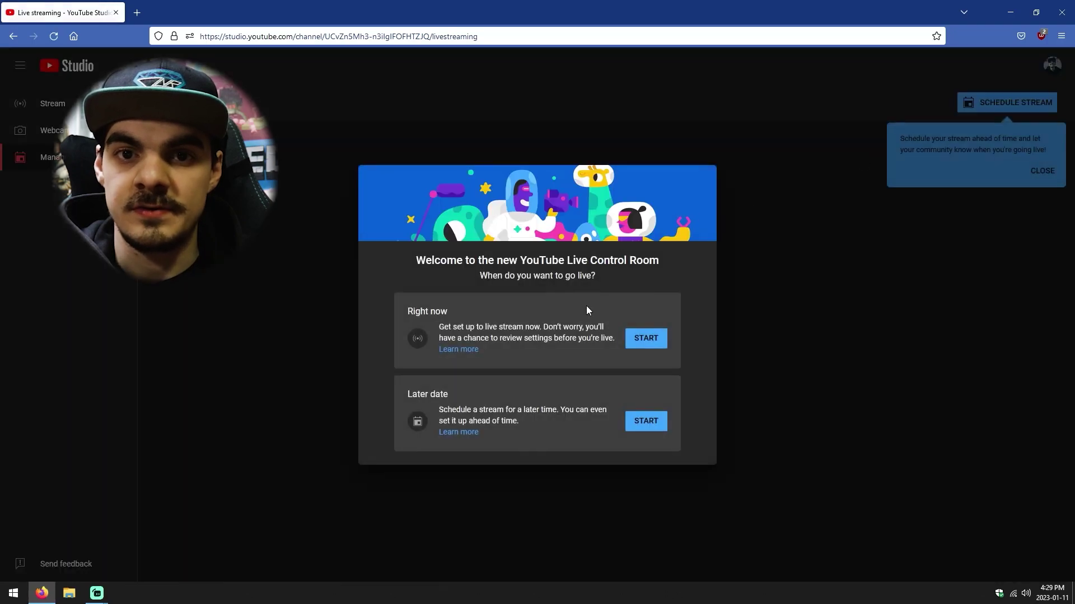
left_click(639, 340)
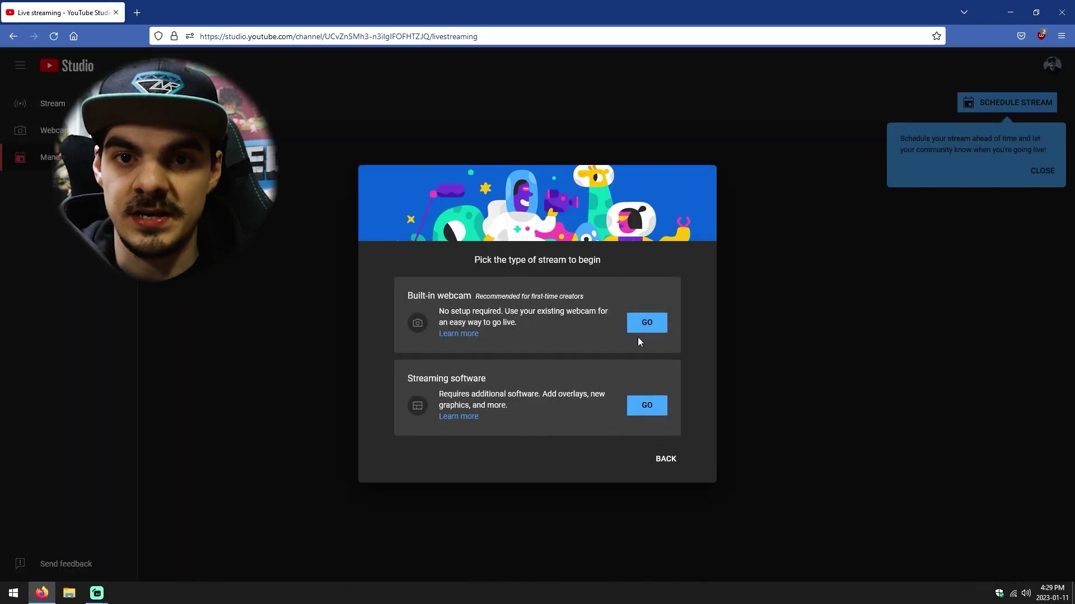
left_click(646, 406)
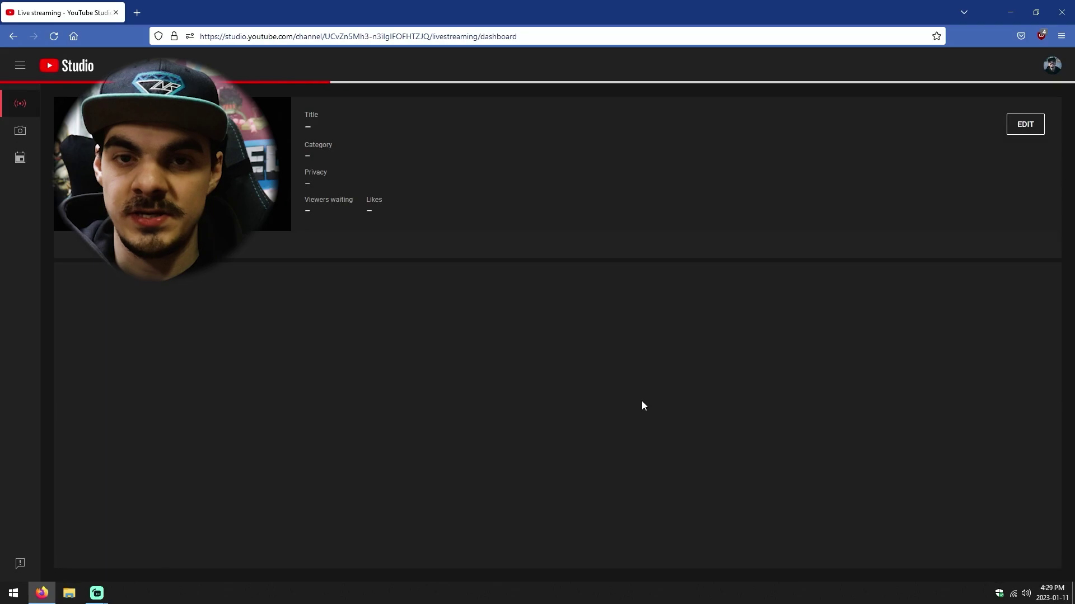
left_click(333, 363)
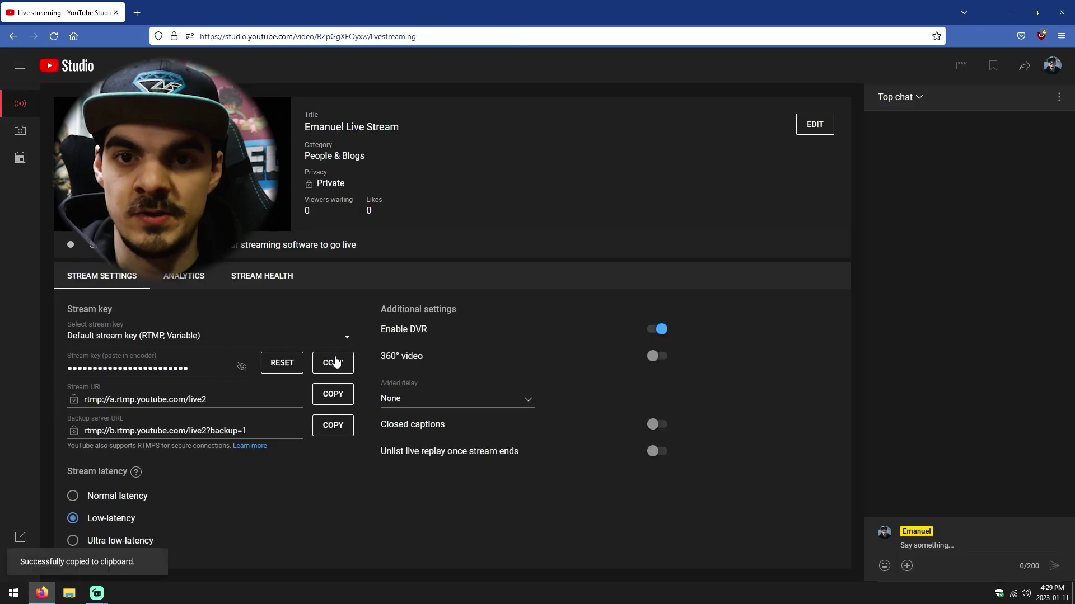
left_click(96, 594)
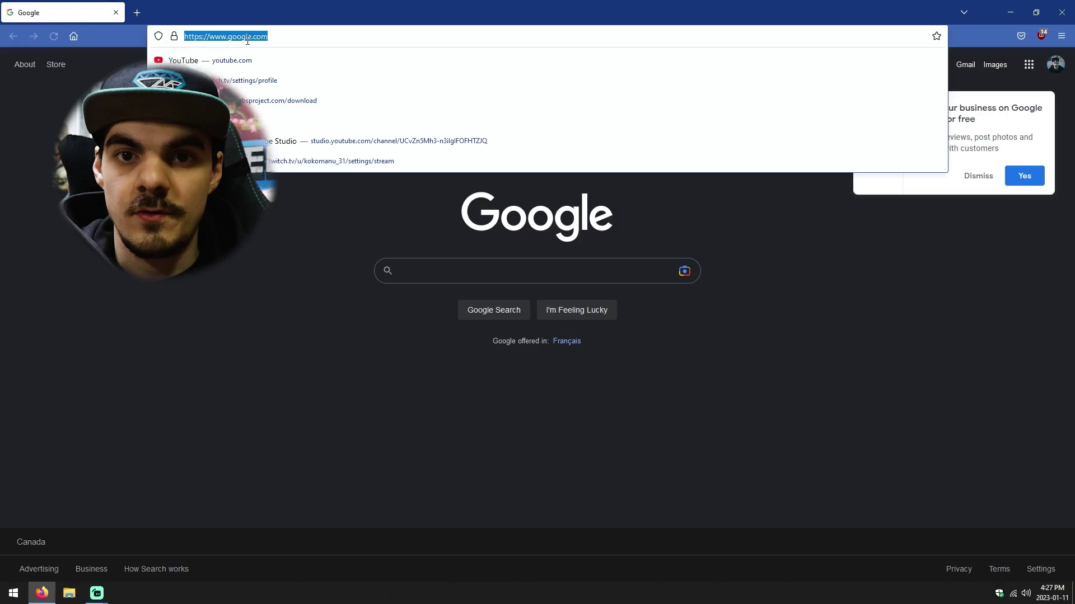
- Set up a live video at facebook.com/live/create and paste its stream key into the Facebook Live stream settings in Streamlabs Desktop
type("facebook.com/live/create")
key("Return")
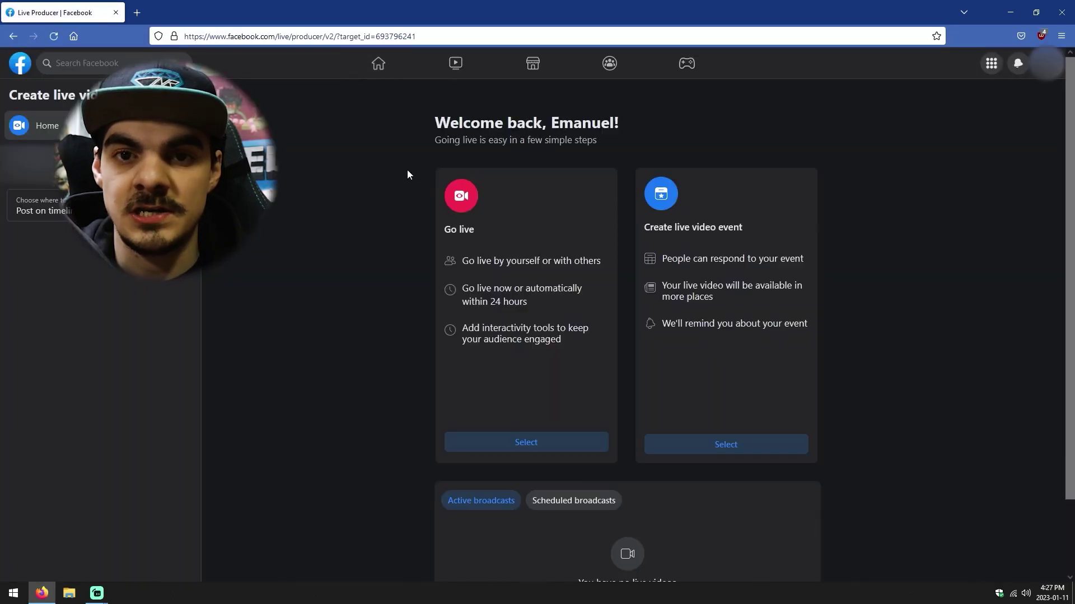
left_click(532, 451)
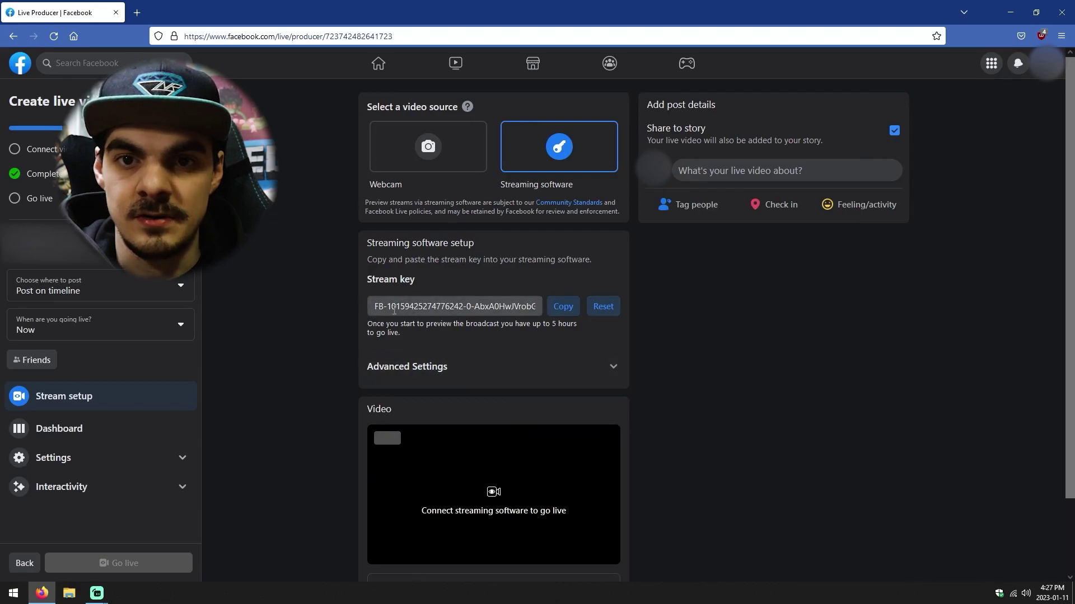
left_click(563, 306)
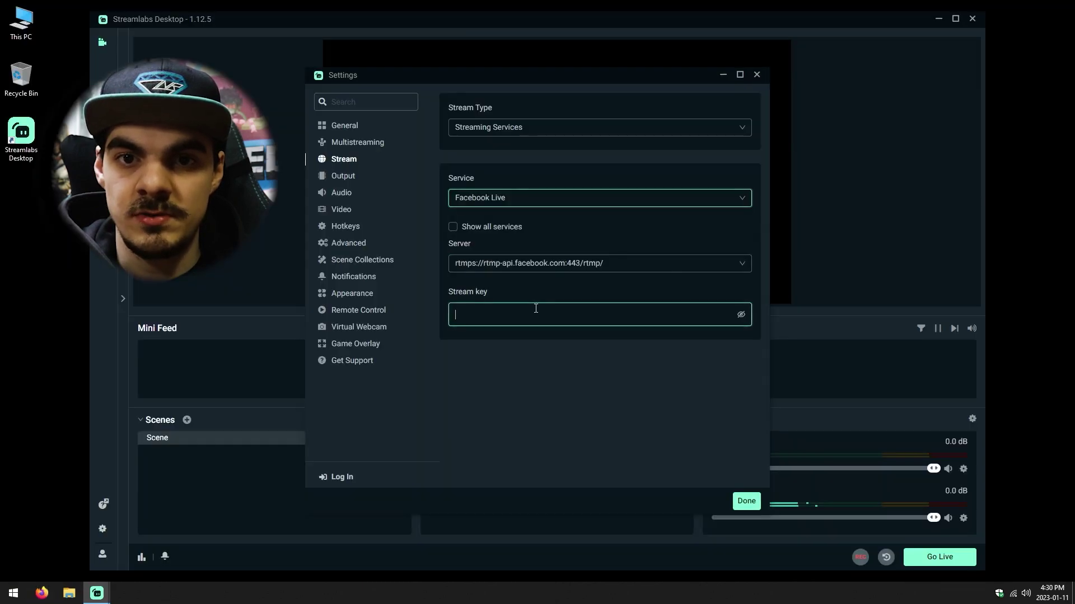
key("ctrl+v")
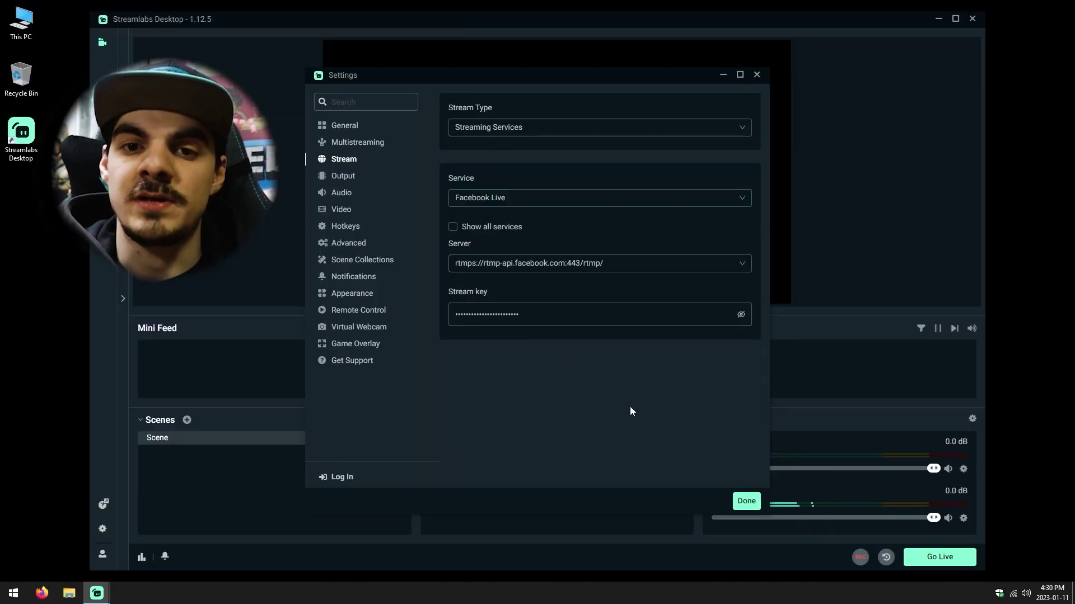